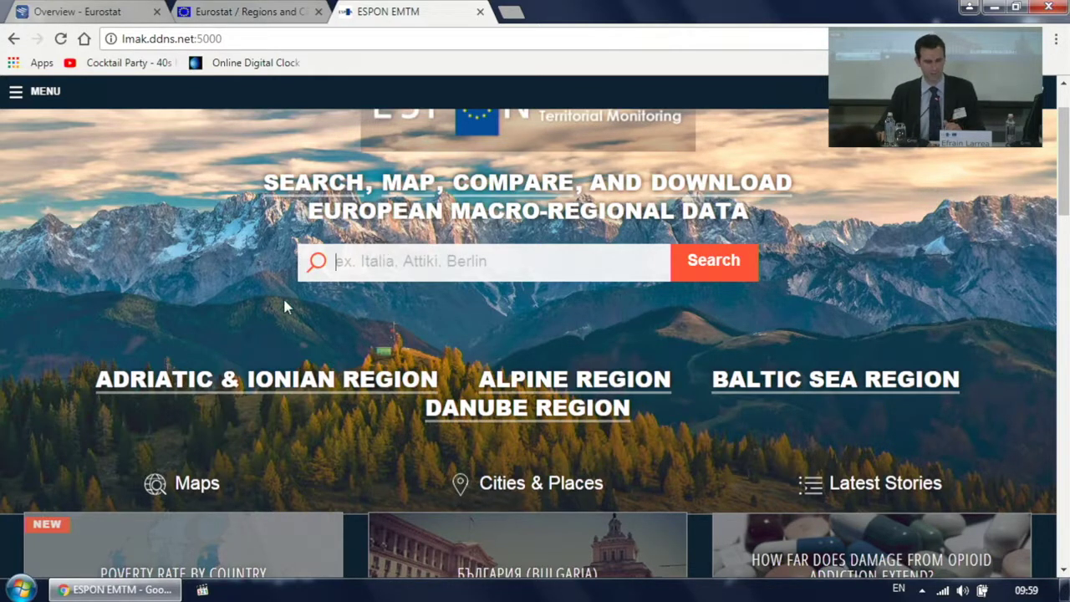
{"action": "scroll", "coordinate": [163, 352], "scroll_direction": "down", "scroll_amount": 1}
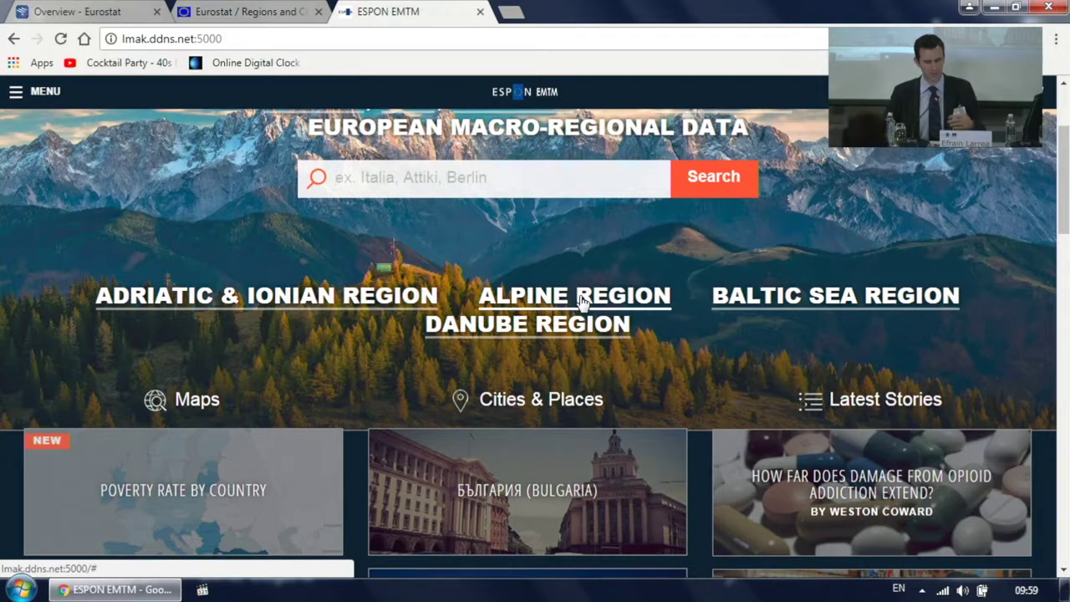
{"action": "scroll", "coordinate": [355, 358], "scroll_direction": "down", "scroll_amount": 1}
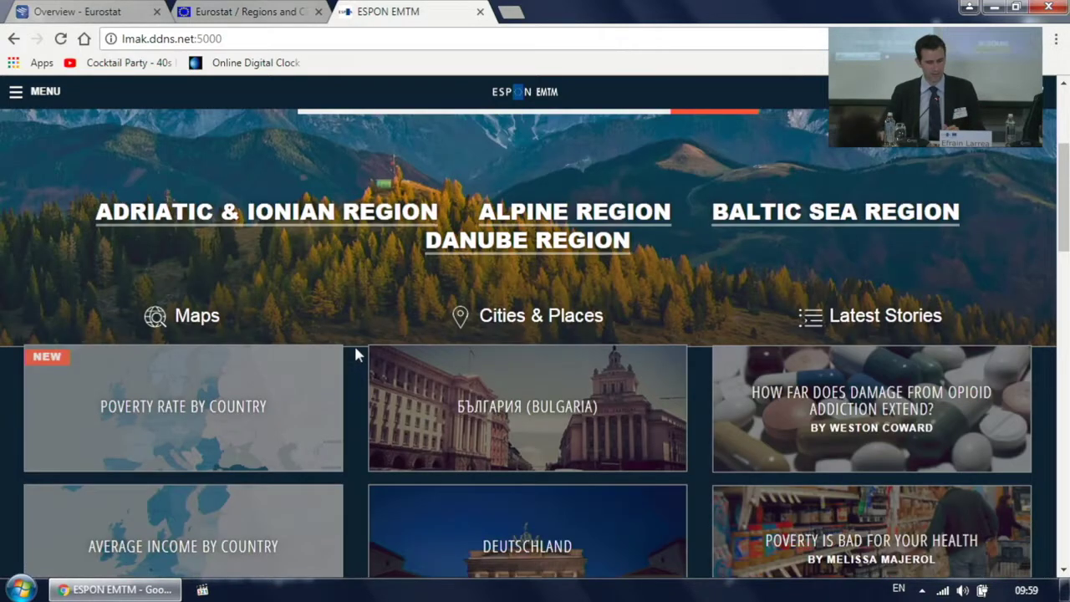
{"action": "scroll", "coordinate": [354, 336], "scroll_direction": "down", "scroll_amount": 1}
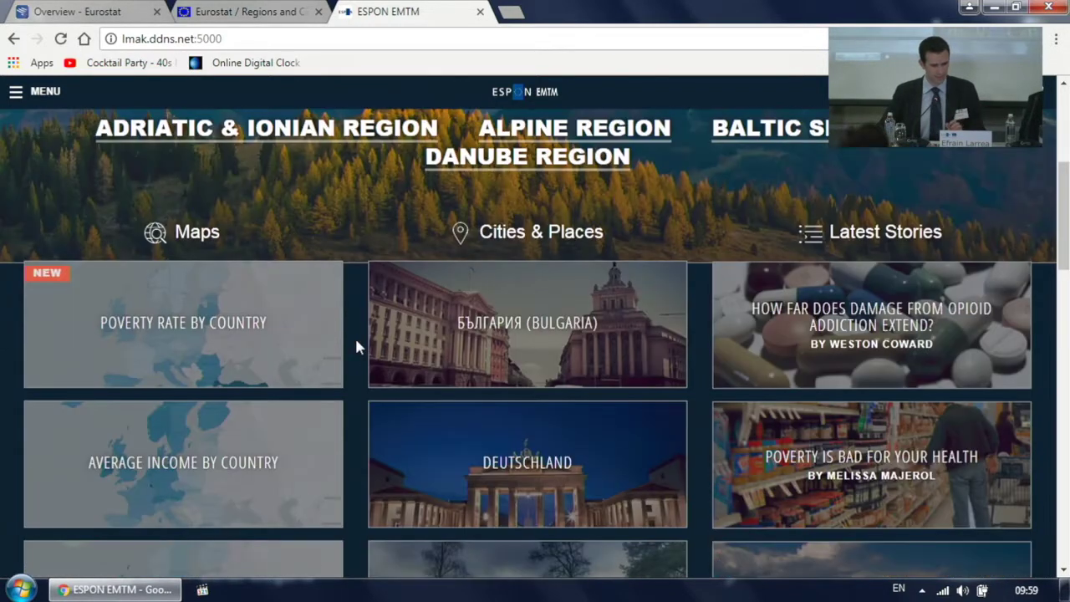
{"action": "left_click", "coordinate": [513, 322]}
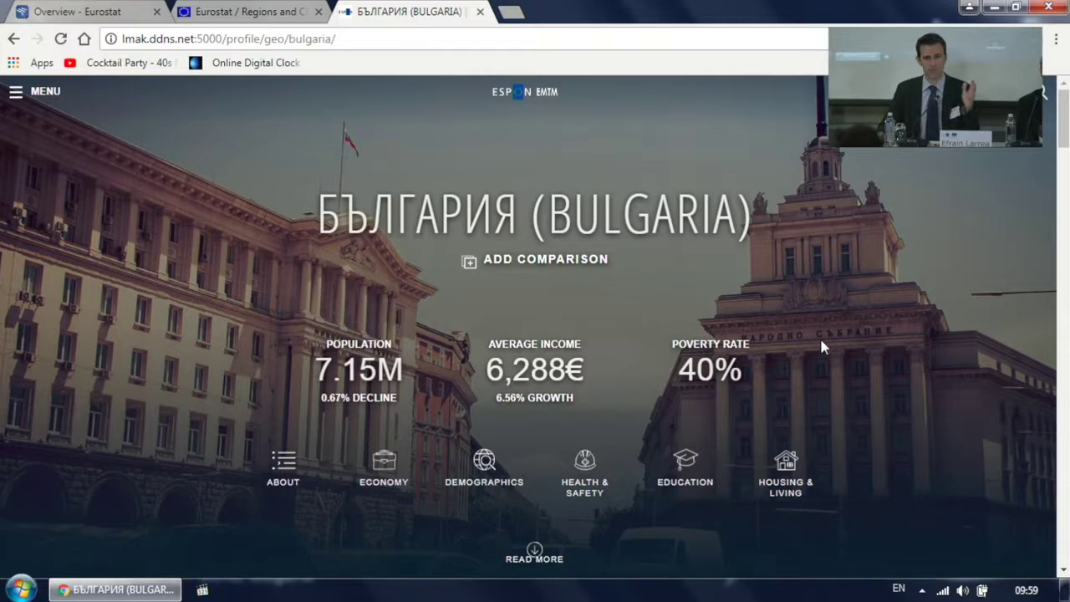
{"action": "scroll", "coordinate": [821, 343], "scroll_direction": "down", "scroll_amount": 1}
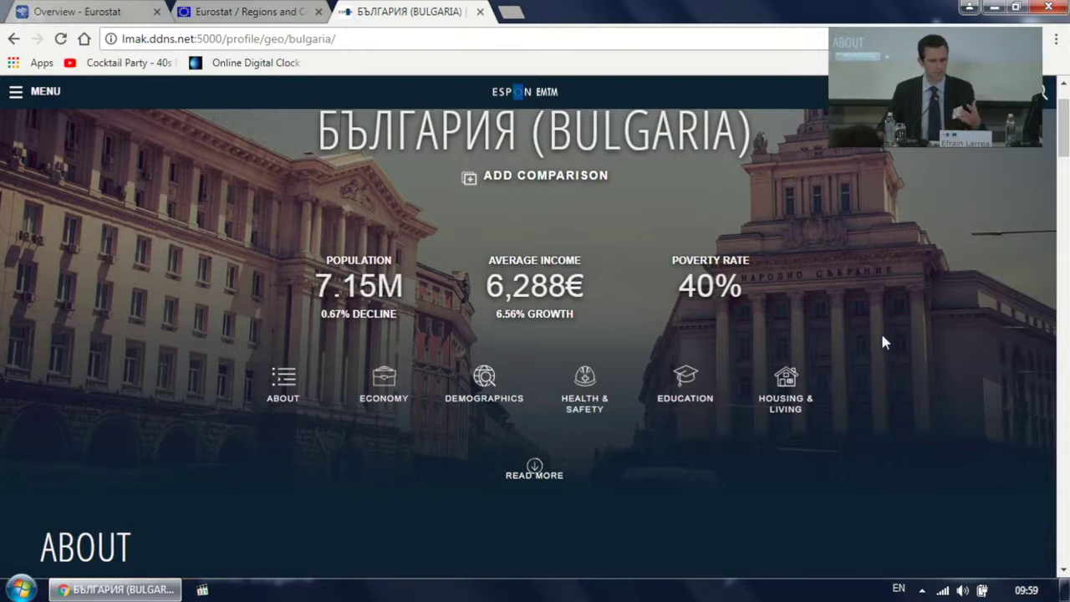
{"action": "scroll", "coordinate": [885, 342], "scroll_direction": "down", "scroll_amount": 1}
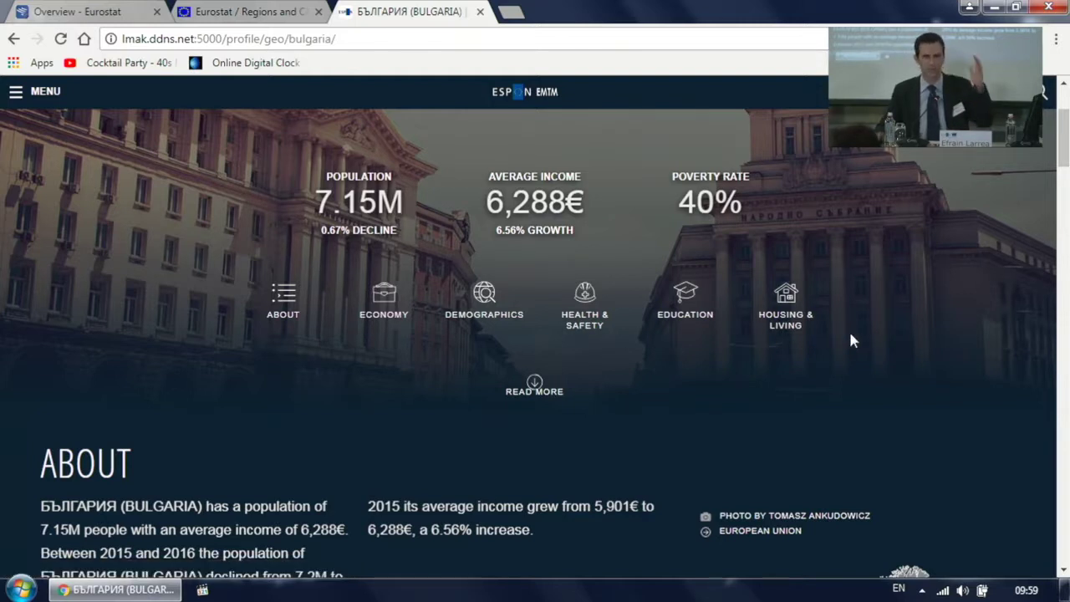
{"action": "scroll", "coordinate": [848, 337], "scroll_direction": "down", "scroll_amount": 3}
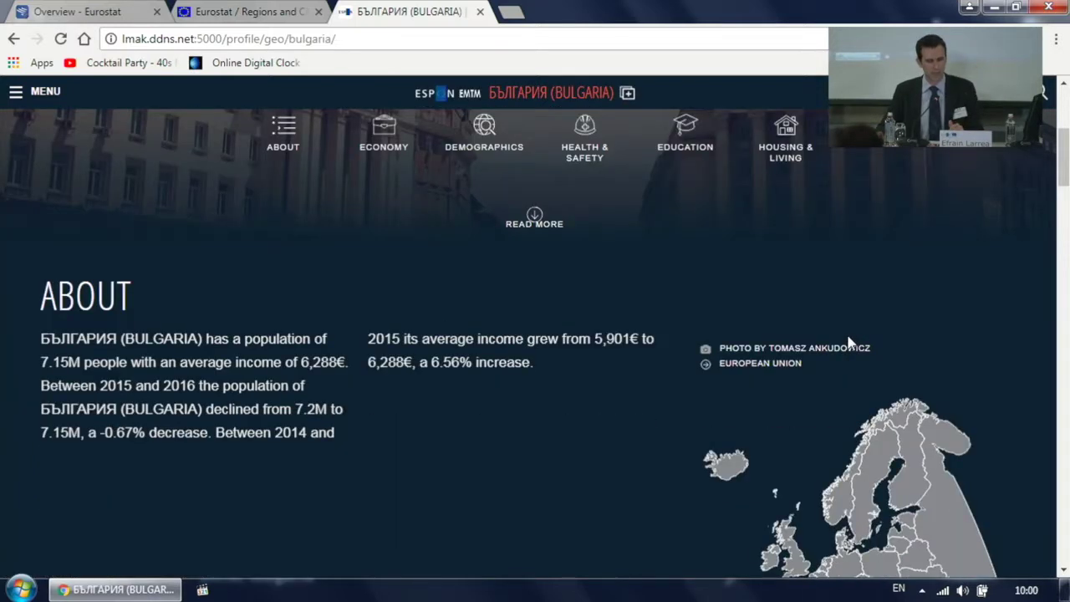
{"action": "scroll", "coordinate": [544, 366], "scroll_direction": "down", "scroll_amount": 1}
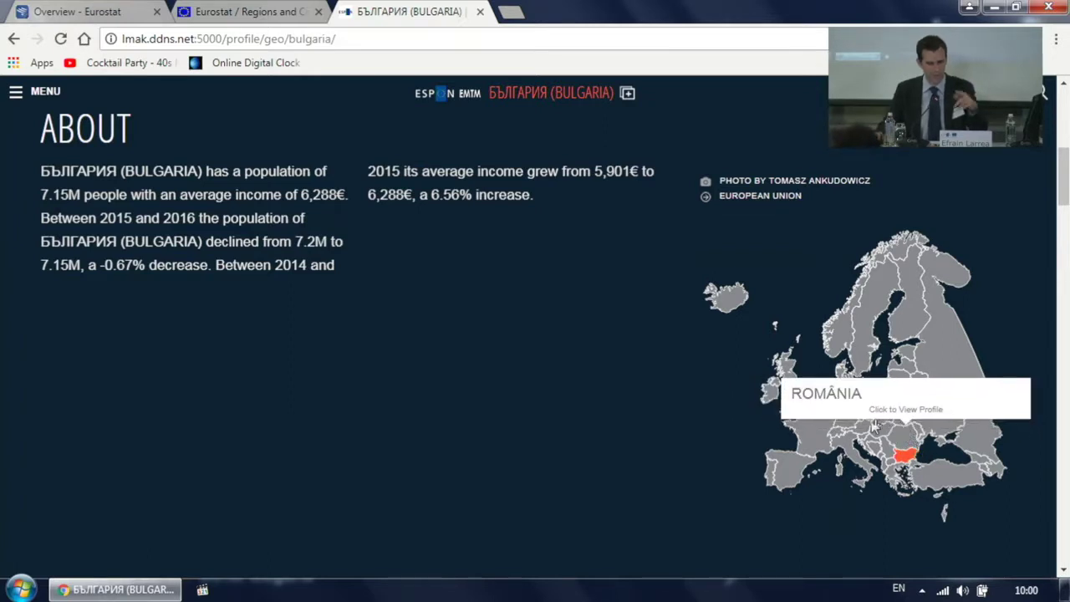
{"action": "scroll", "coordinate": [629, 409], "scroll_direction": "down", "scroll_amount": 2}
{"action": "scroll", "coordinate": [474, 355], "scroll_direction": "down", "scroll_amount": 6}
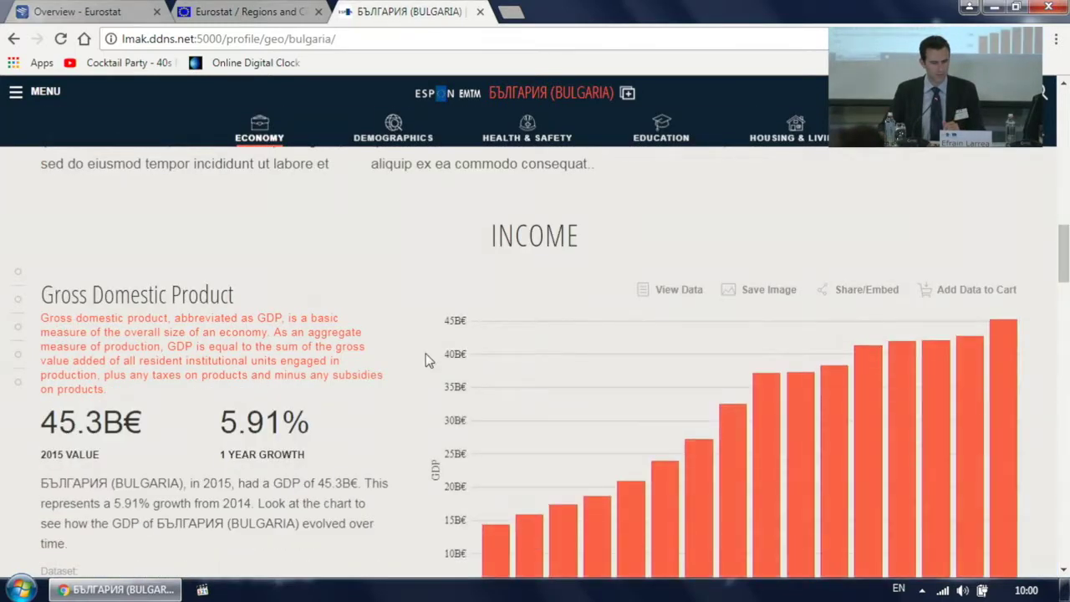
{"action": "scroll", "coordinate": [402, 374], "scroll_direction": "down", "scroll_amount": 1}
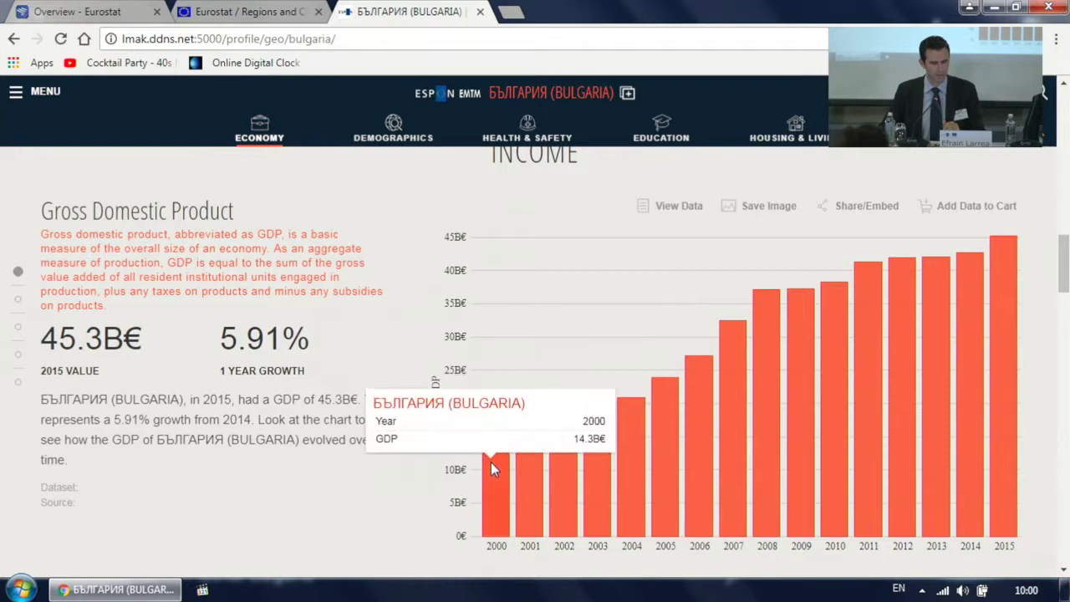
{"action": "mouse_move", "coordinate": [518, 460]}
{"action": "scroll", "coordinate": [418, 465], "scroll_direction": "down", "scroll_amount": 2}
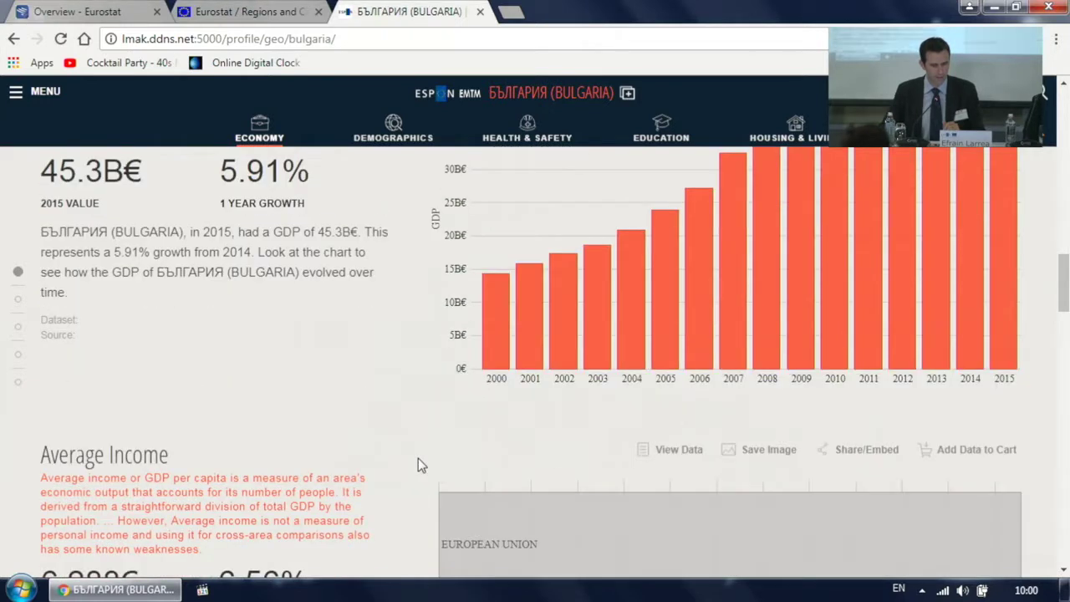
{"action": "scroll", "coordinate": [423, 451], "scroll_direction": "up", "scroll_amount": 2}
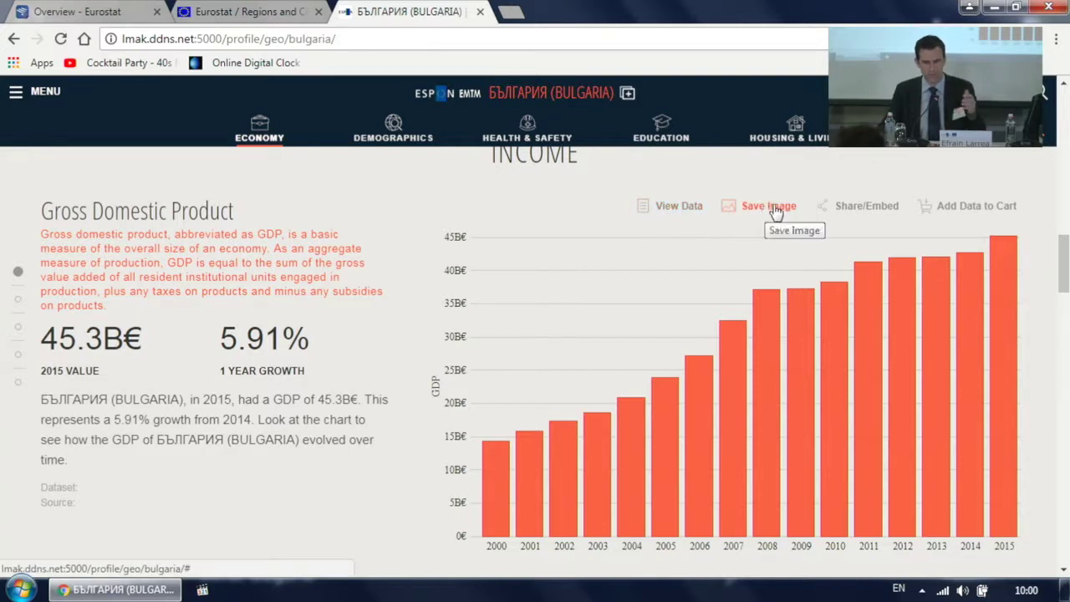
{"action": "left_click", "coordinate": [861, 206]}
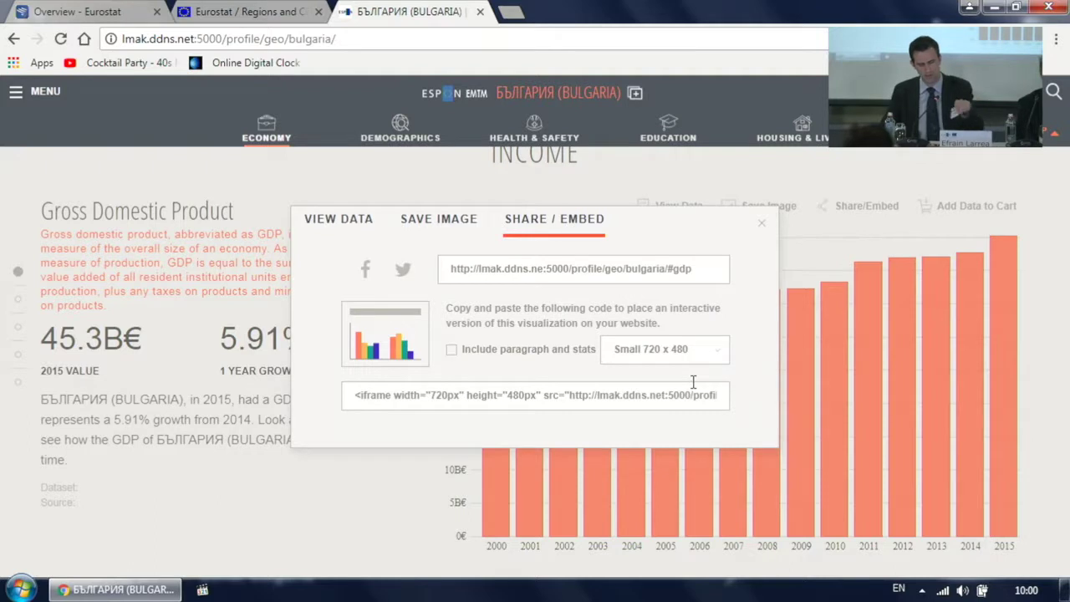
{"action": "left_click", "coordinate": [761, 227]}
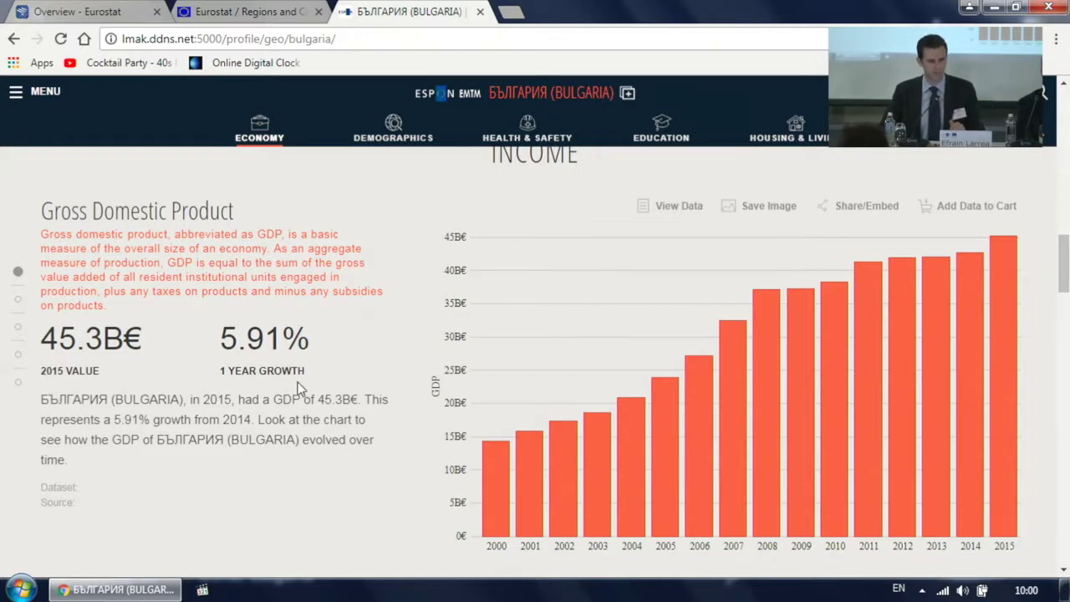
{"action": "scroll", "coordinate": [299, 387], "scroll_direction": "down", "scroll_amount": 3}
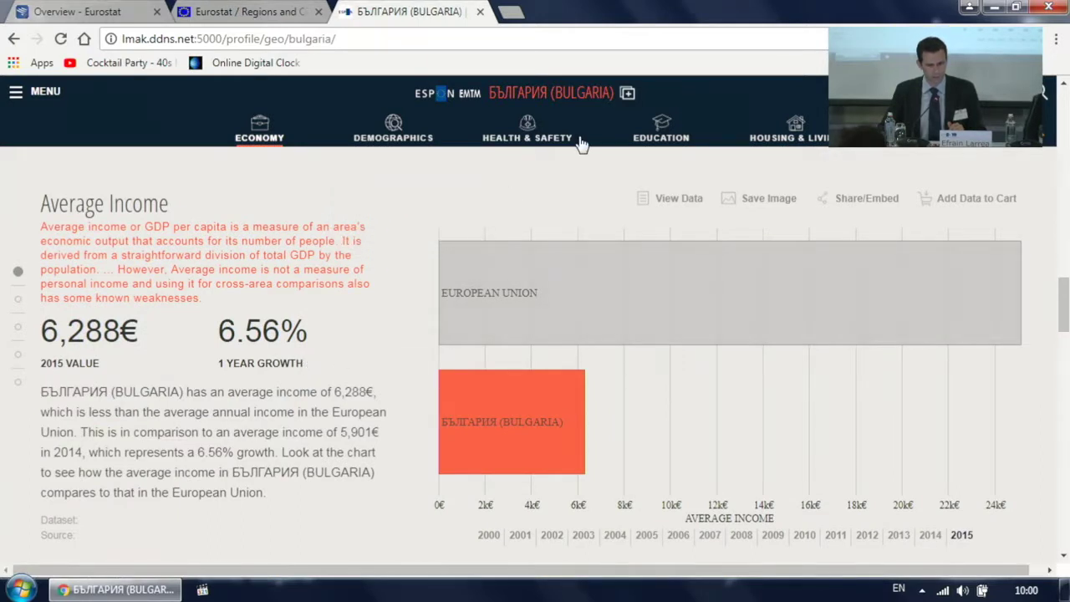
{"action": "left_click", "coordinate": [628, 94]}
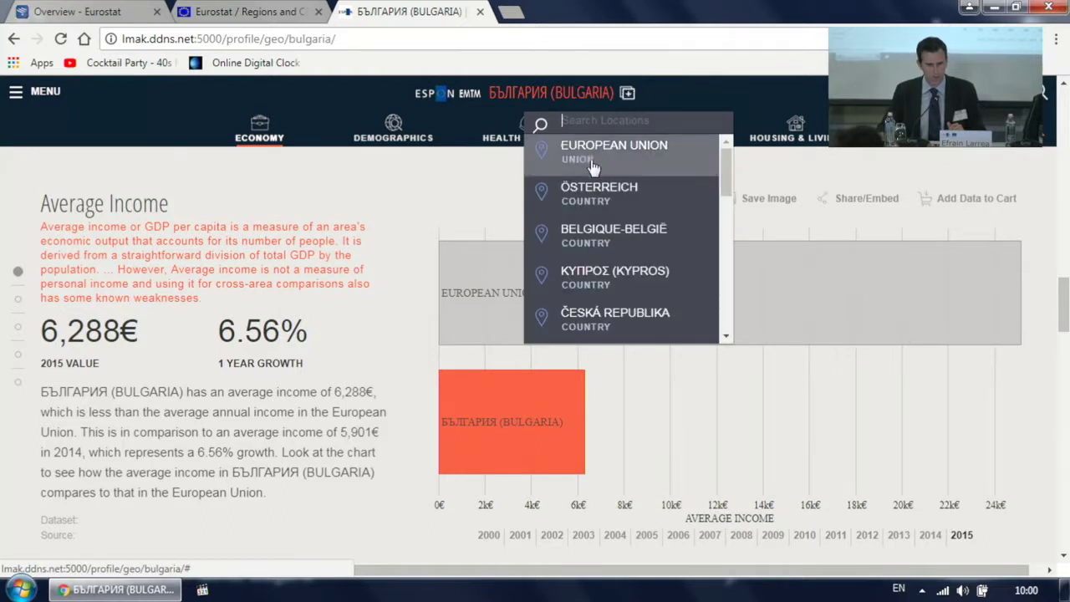
{"action": "left_click", "coordinate": [580, 316]}
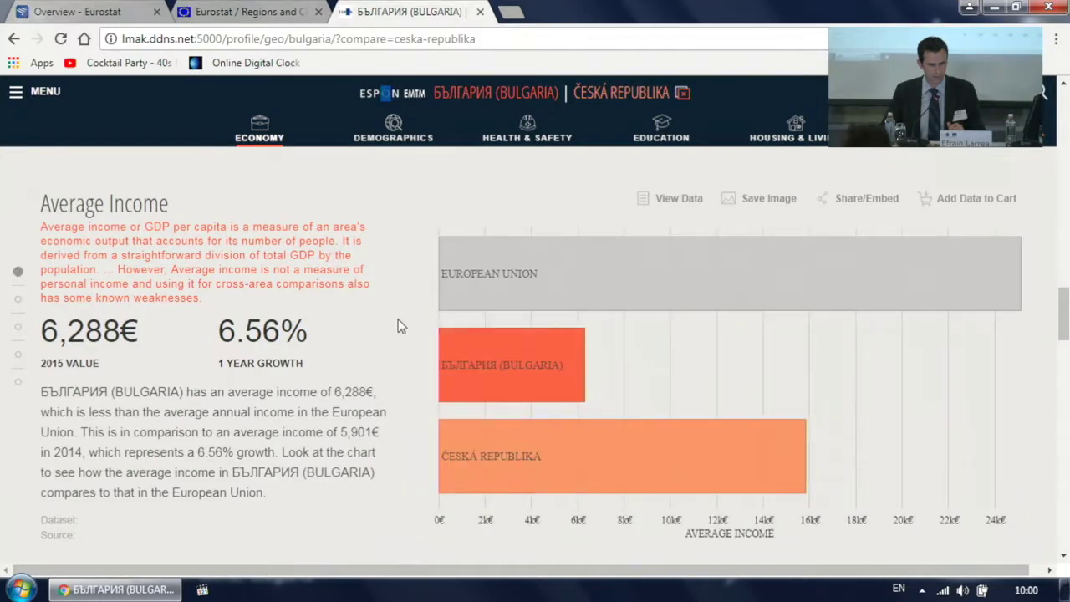
{"action": "mouse_move", "coordinate": [559, 369]}
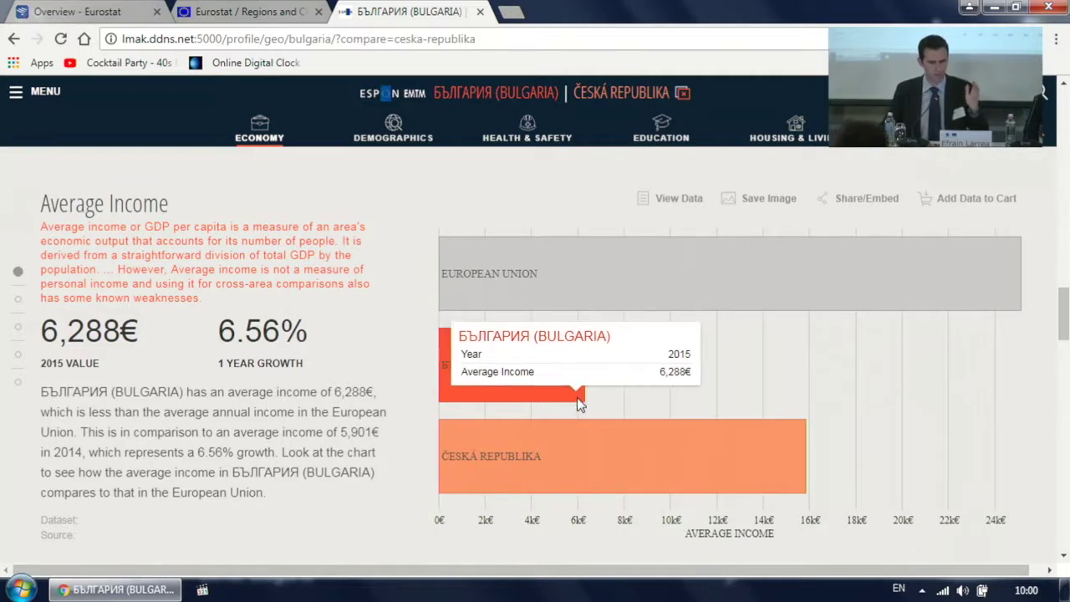
{"action": "mouse_move", "coordinate": [656, 465]}
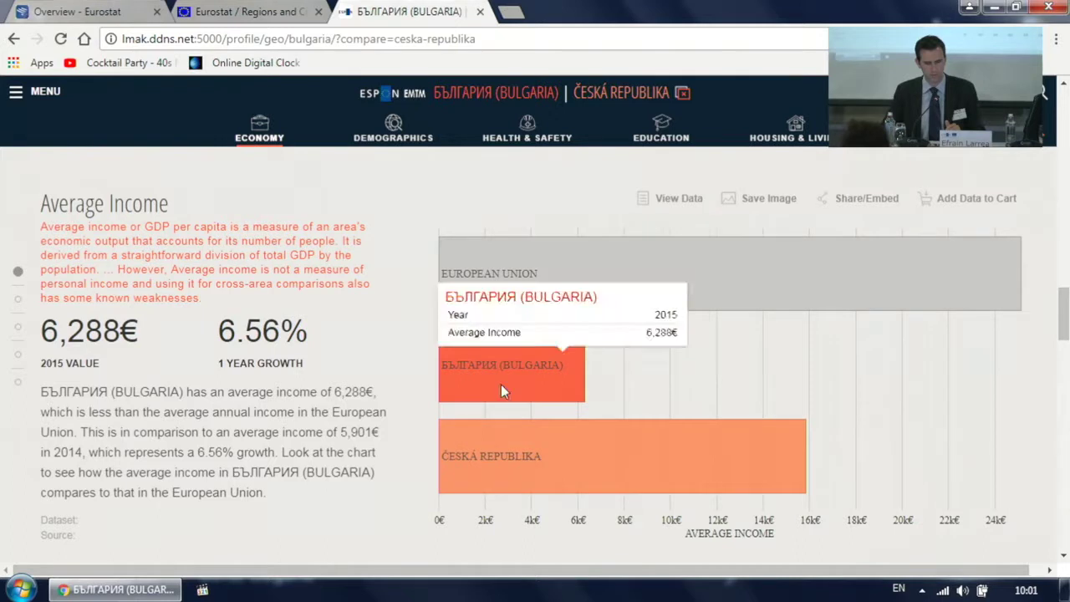
Scroll past the Economy chart to Demographics, then back up to Bulgaria's Population Distribution map.
{"action": "scroll", "coordinate": [411, 453], "scroll_direction": "down", "scroll_amount": 1}
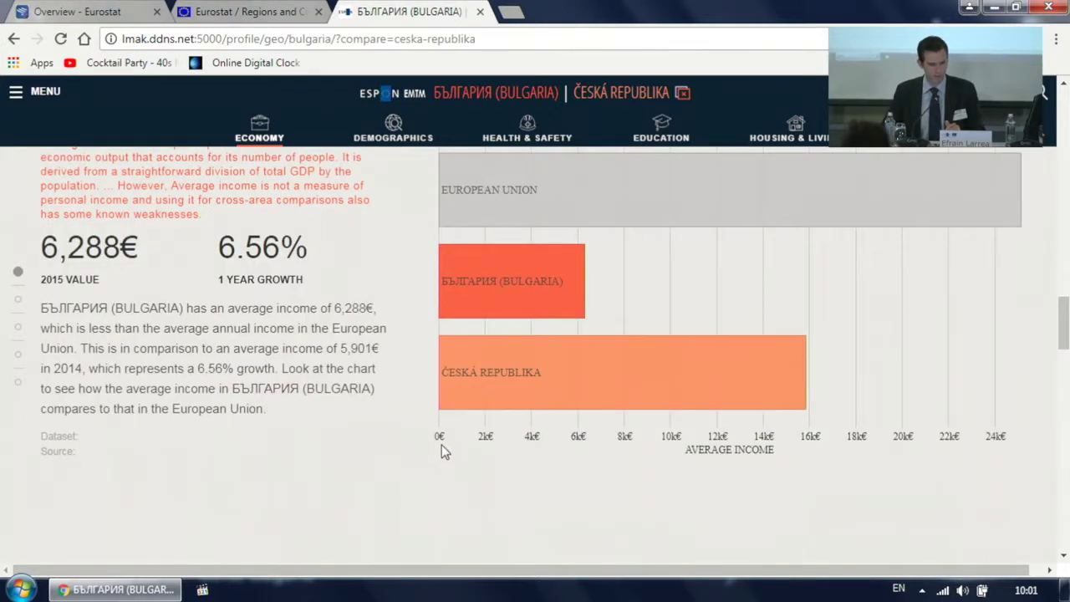
{"action": "scroll", "coordinate": [439, 448], "scroll_direction": "down", "scroll_amount": 5}
{"action": "scroll", "coordinate": [439, 422], "scroll_direction": "down", "scroll_amount": 3}
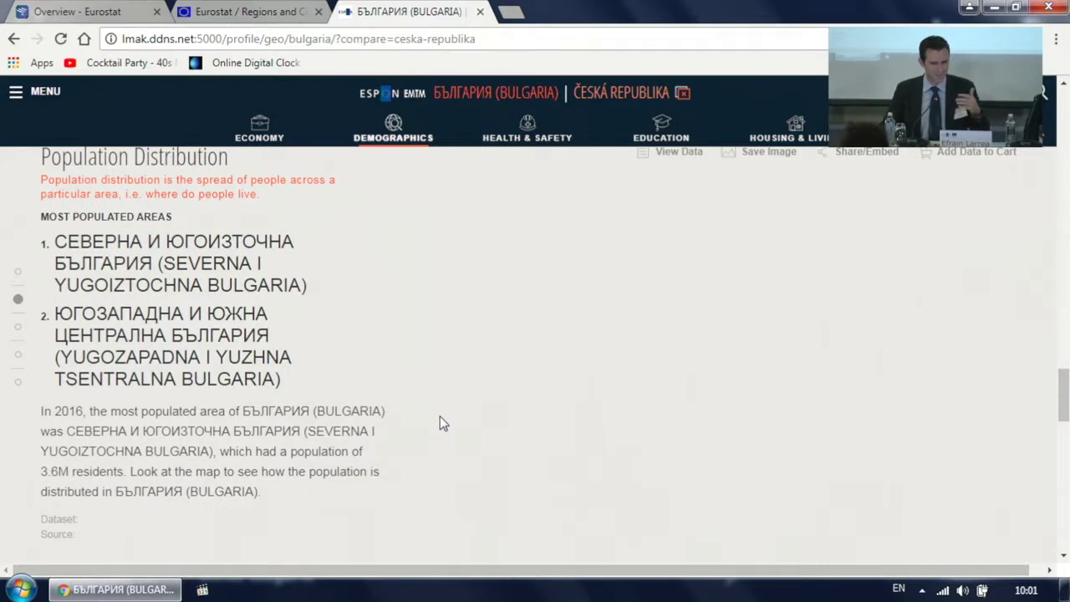
{"action": "scroll", "coordinate": [440, 414], "scroll_direction": "down", "scroll_amount": 4}
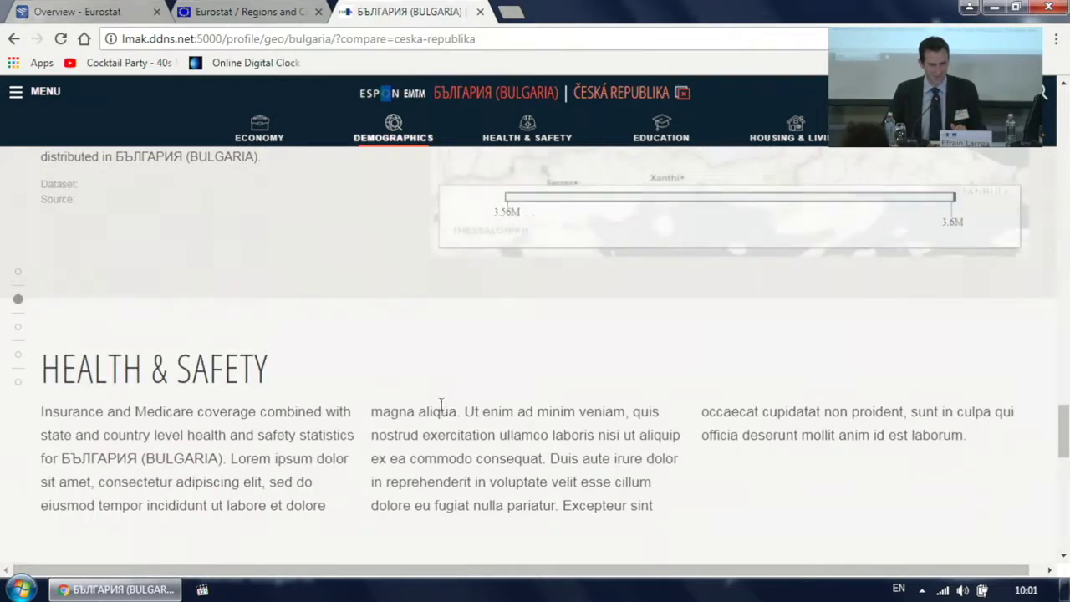
{"action": "scroll", "coordinate": [357, 310], "scroll_direction": "up", "scroll_amount": 3}
{"action": "scroll", "coordinate": [356, 365], "scroll_direction": "up", "scroll_amount": 1}
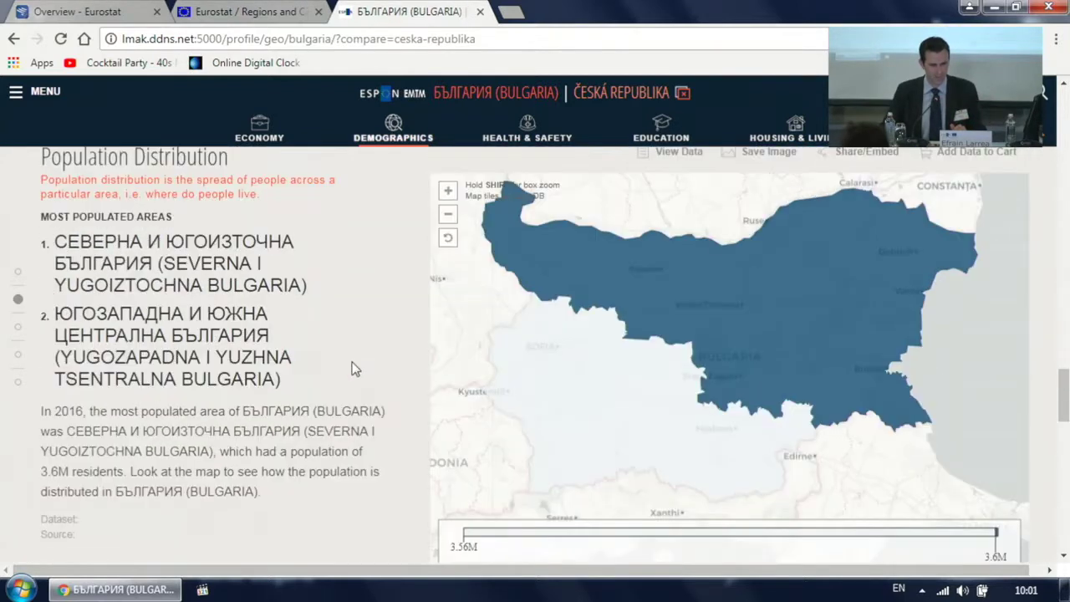
Go to Maps to show the 2015 Average Income country map, zoomed into central Europe.
{"action": "left_click", "coordinate": [30, 90]}
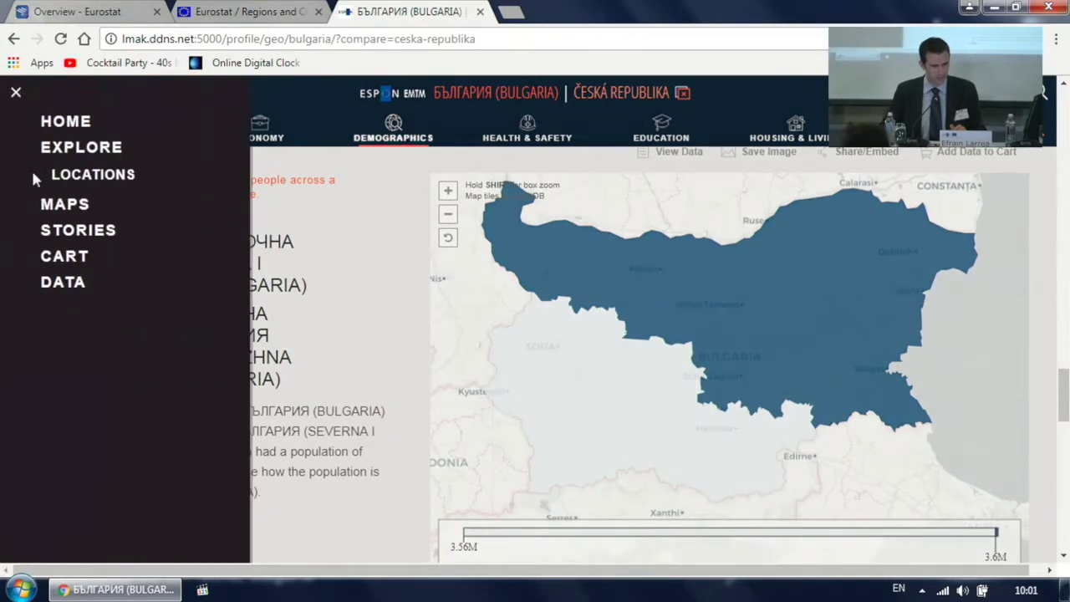
{"action": "left_click", "coordinate": [62, 204]}
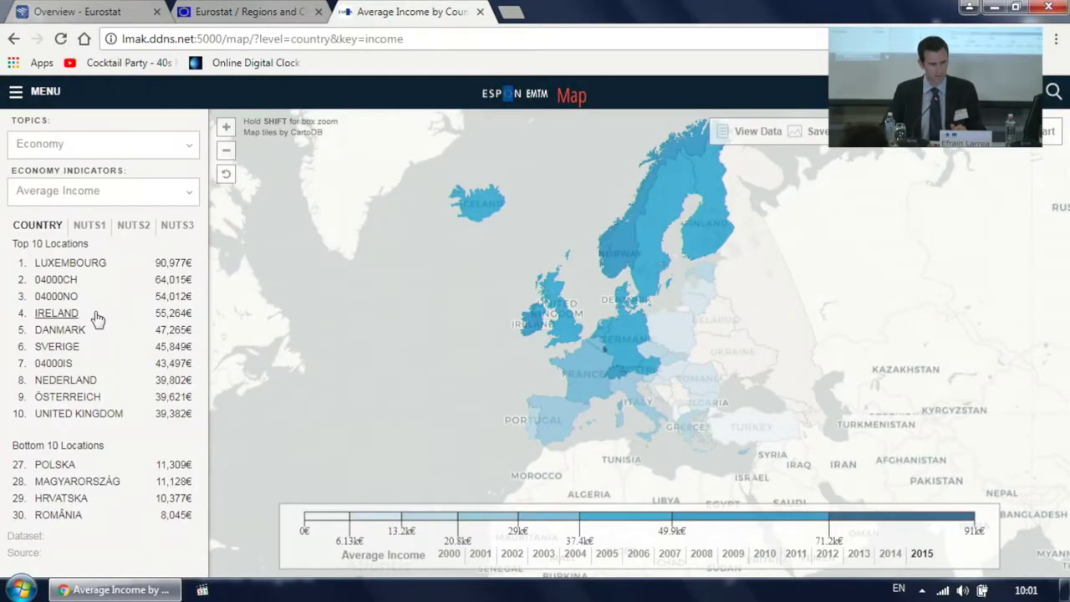
{"action": "mouse_move", "coordinate": [620, 367]}
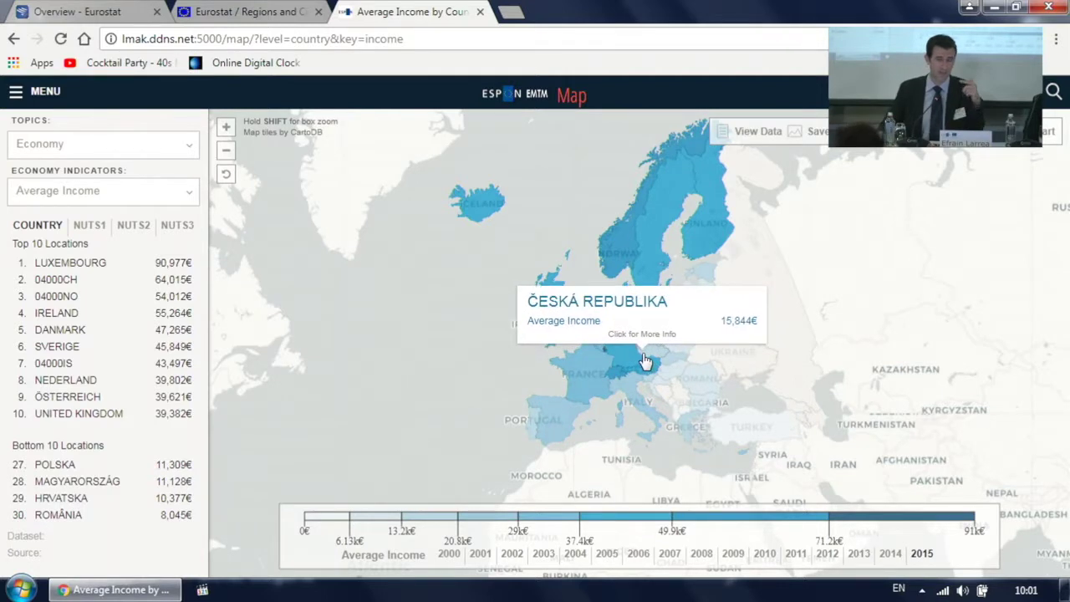
{"action": "scroll", "coordinate": [645, 361], "scroll_direction": "up", "scroll_amount": 5}
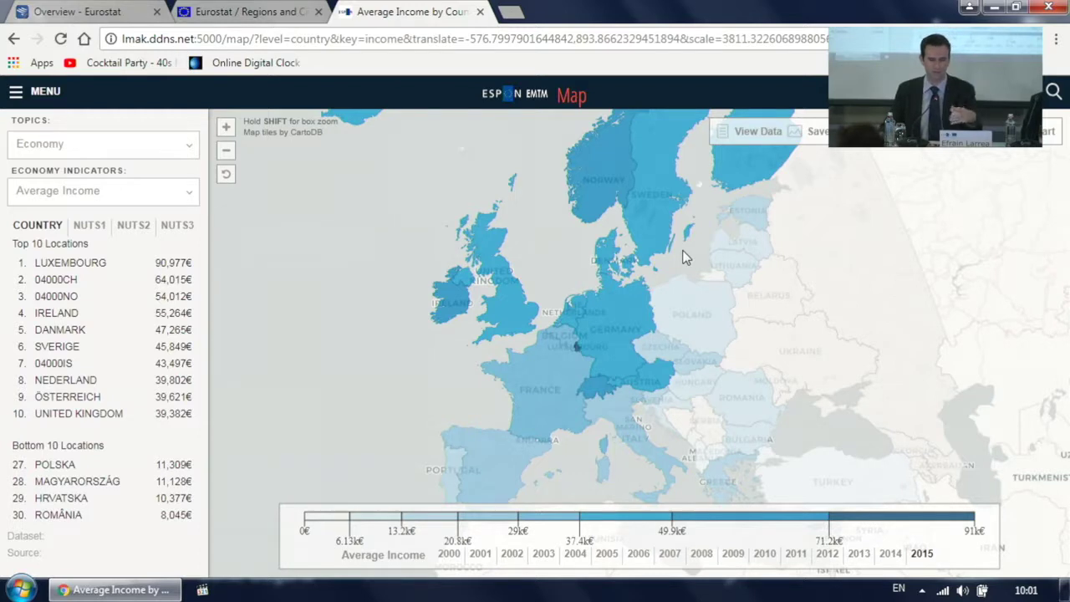
{"action": "mouse_move", "coordinate": [610, 274]}
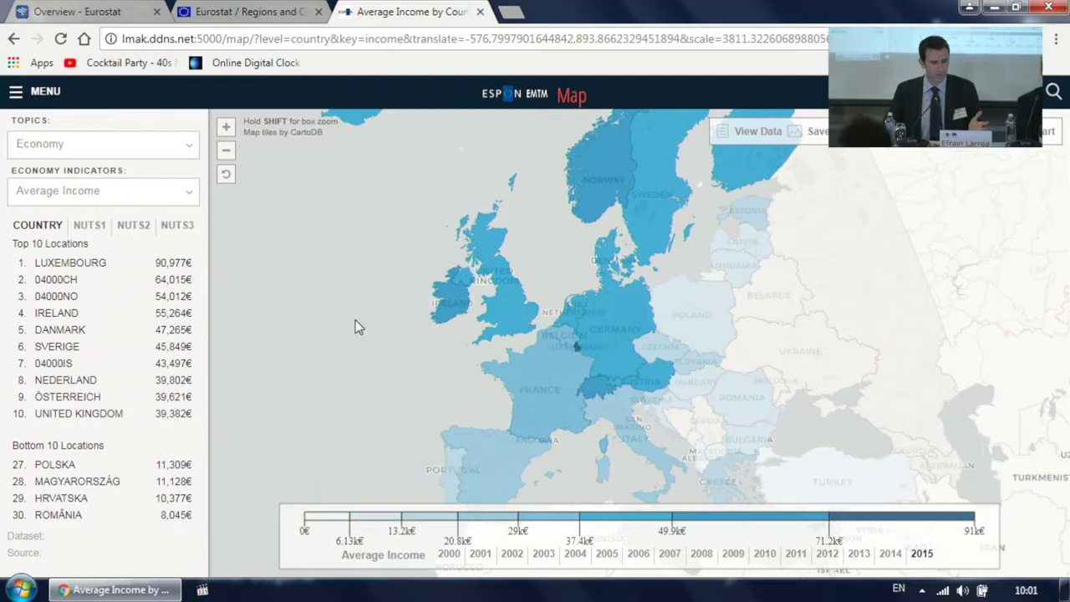
Switch the Average Income map to NUTS2 regions and zoom and pan to the western Balkans.
{"action": "left_click", "coordinate": [139, 227]}
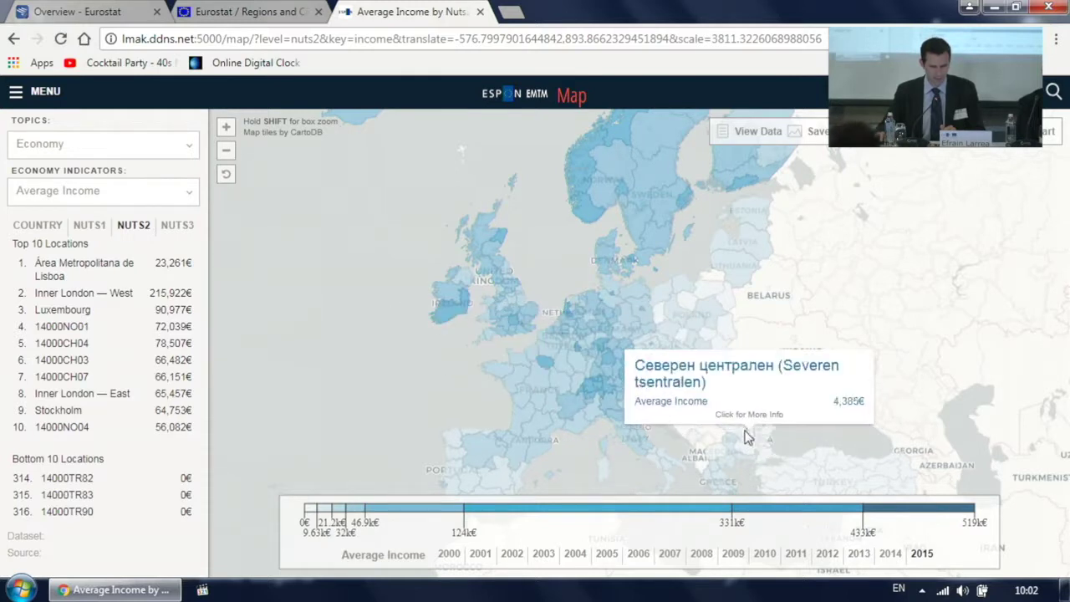
{"action": "mouse_move", "coordinate": [735, 450]}
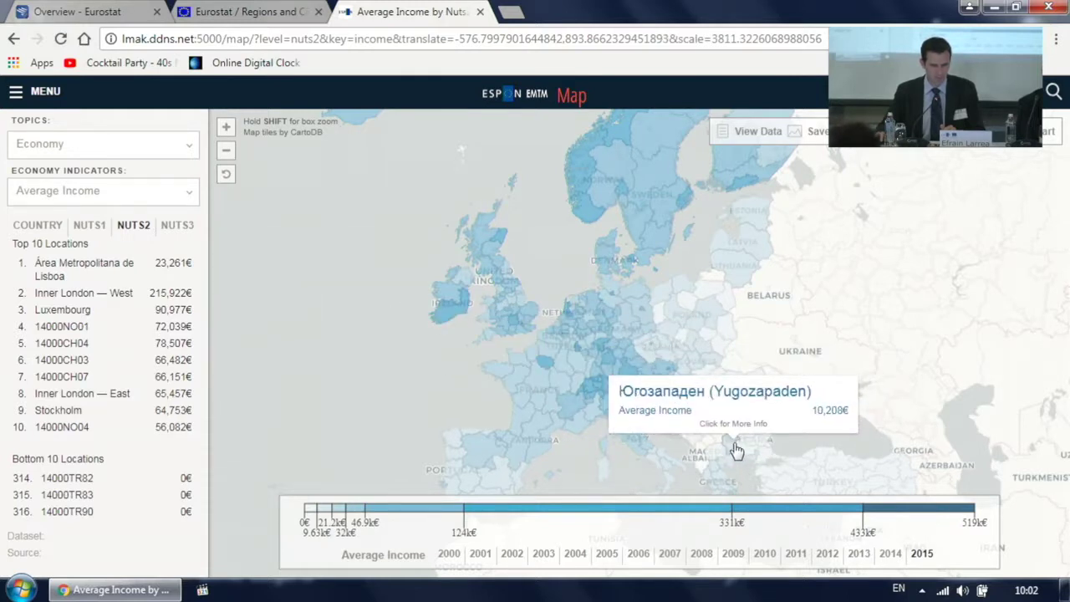
{"action": "scroll", "coordinate": [736, 450], "scroll_direction": "up", "scroll_amount": 1}
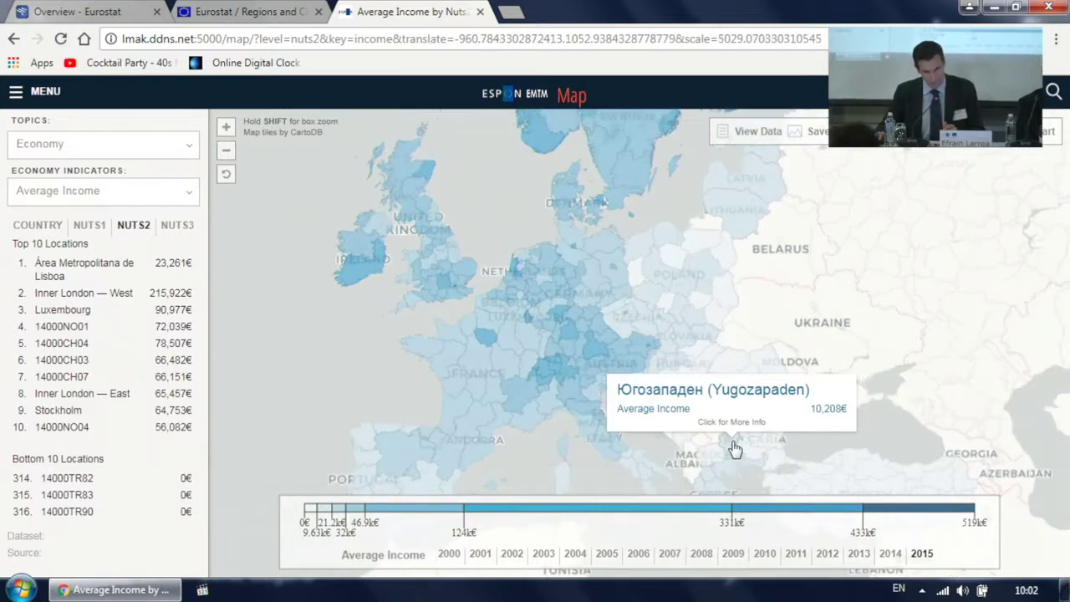
{"action": "scroll", "coordinate": [736, 450], "scroll_direction": "up", "scroll_amount": 2}
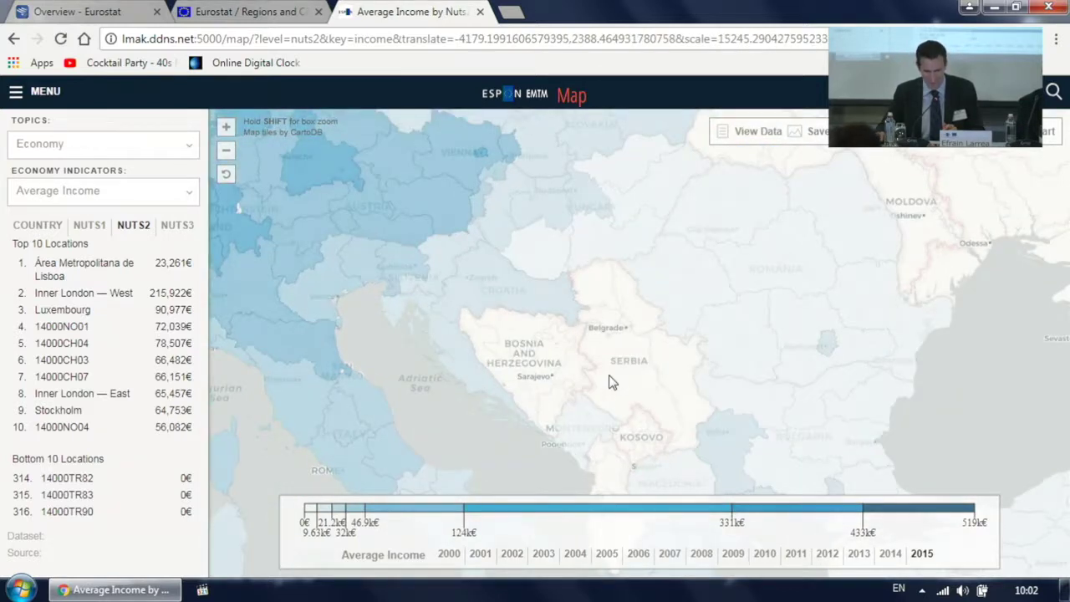
{"action": "left_click_drag", "start_coordinate": [610, 347], "coordinate": [533, 223]}
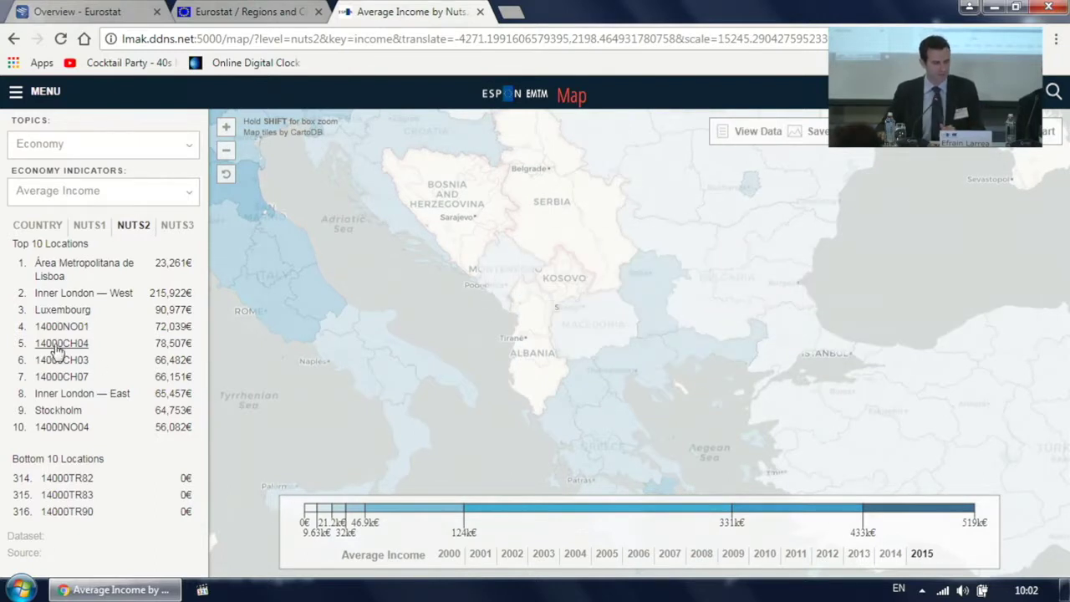
Open the Topics dropdown and close it again with Economy still selected.
{"action": "left_click", "coordinate": [178, 145]}
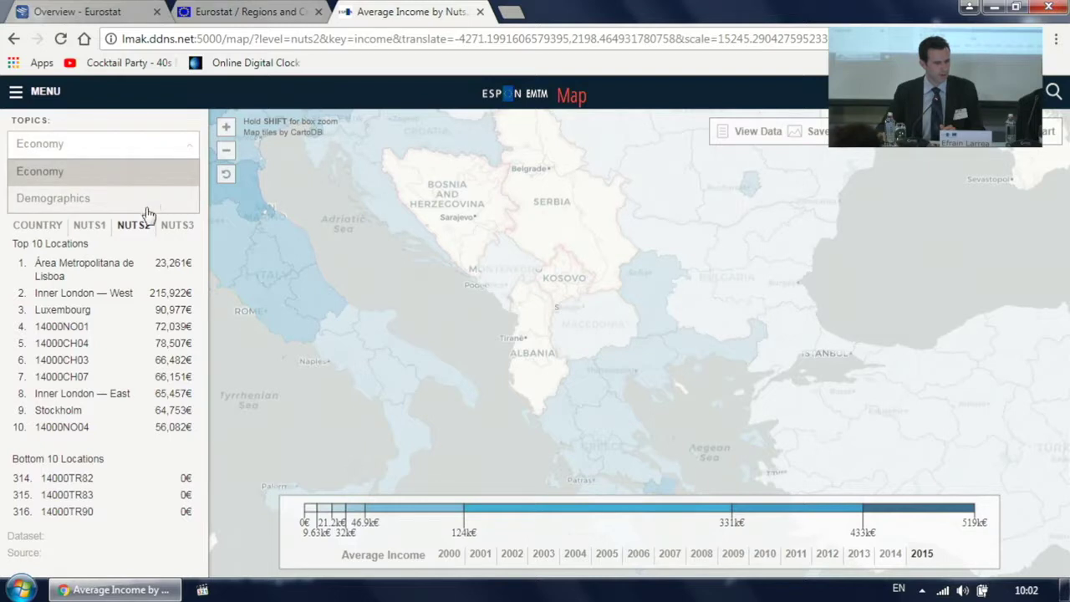
{"action": "left_click", "coordinate": [178, 144]}
{"action": "left_click", "coordinate": [178, 144]}
{"action": "left_click", "coordinate": [181, 147]}
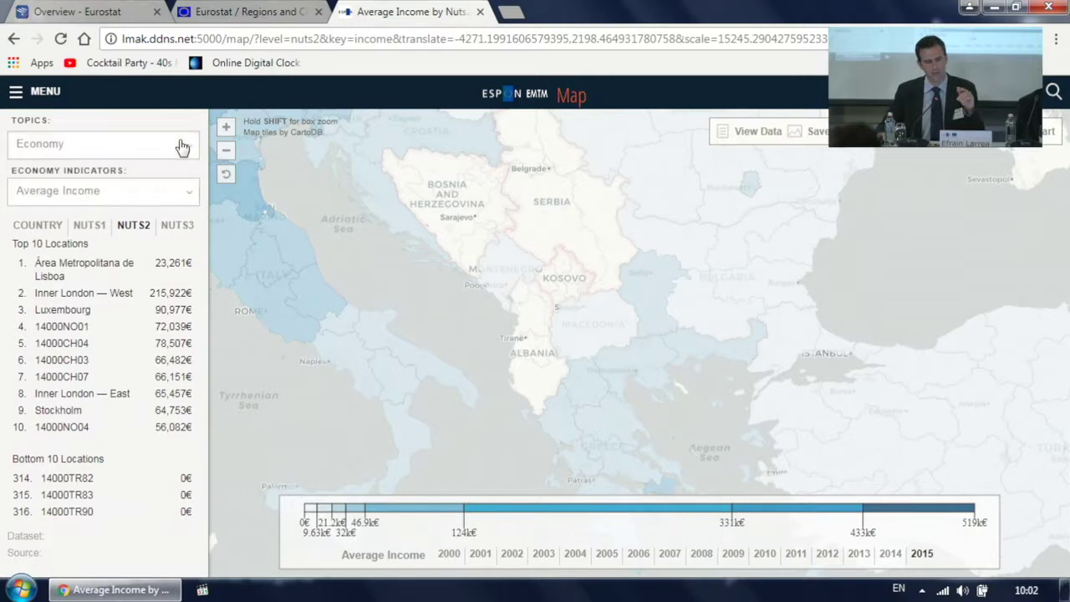